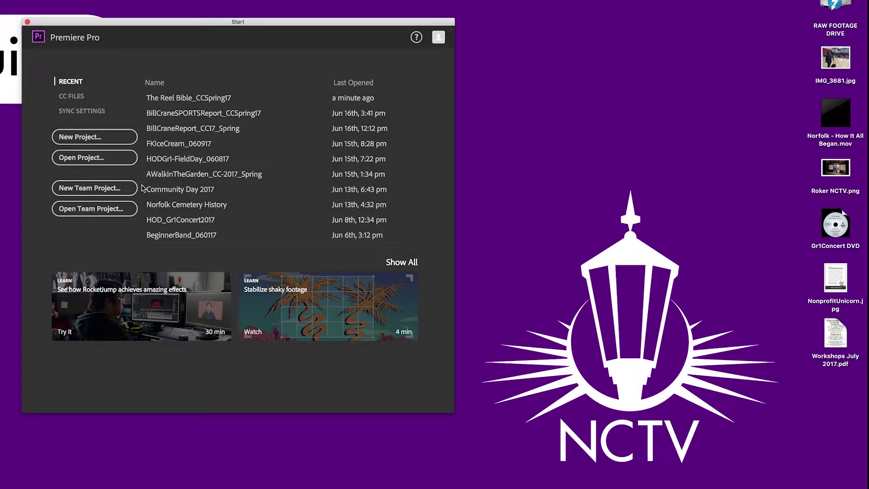
Start a new project and create an 'Example Project' folder on the Desktop for it.
left_click(111, 138)
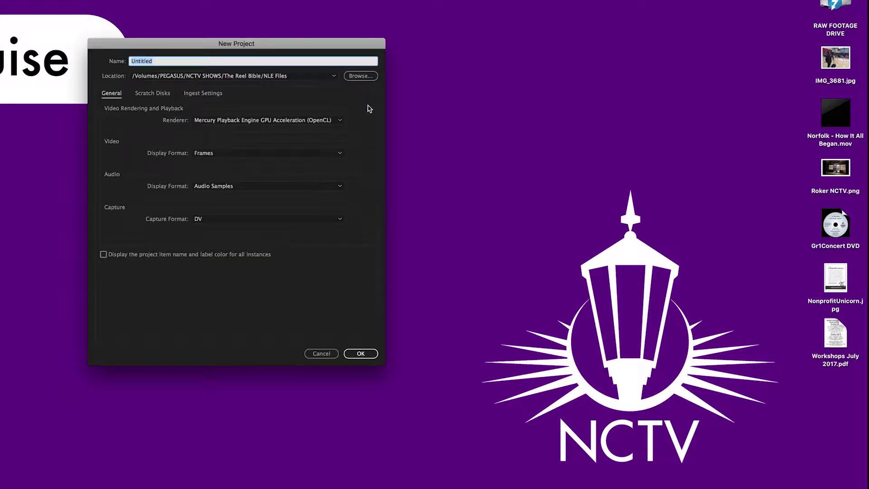
left_click(366, 77)
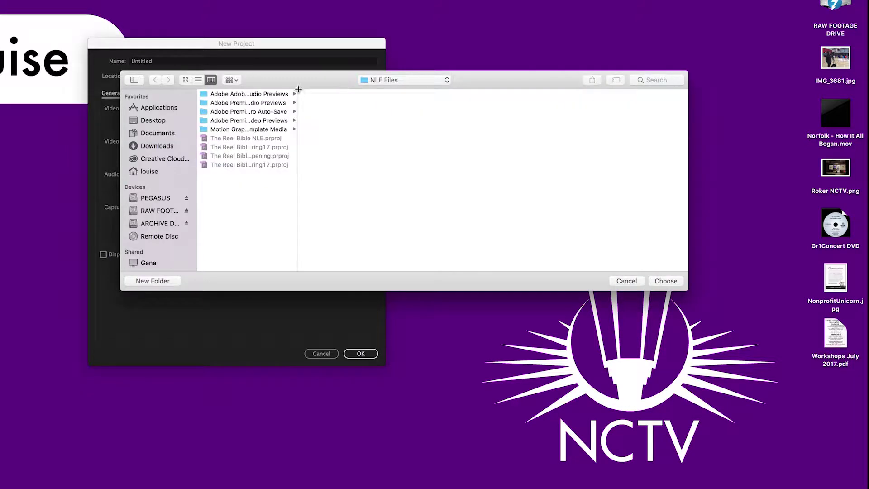
left_click(146, 121)
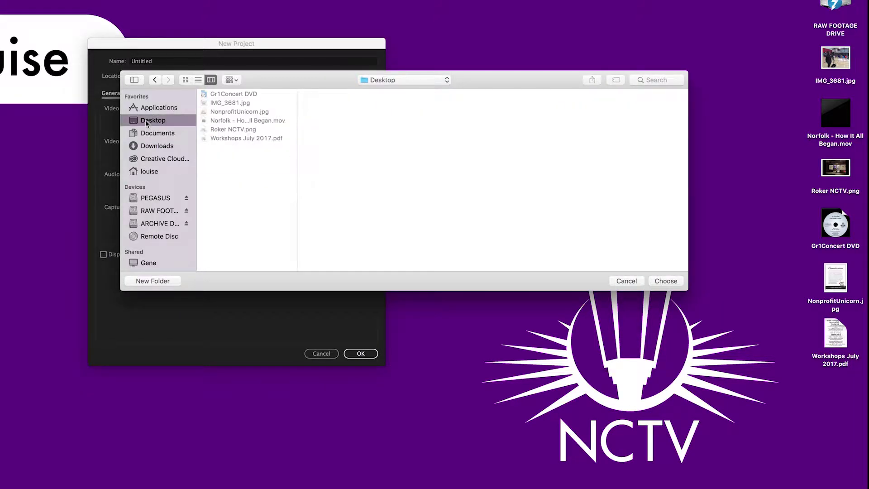
left_click(153, 281)
type("Example Project")
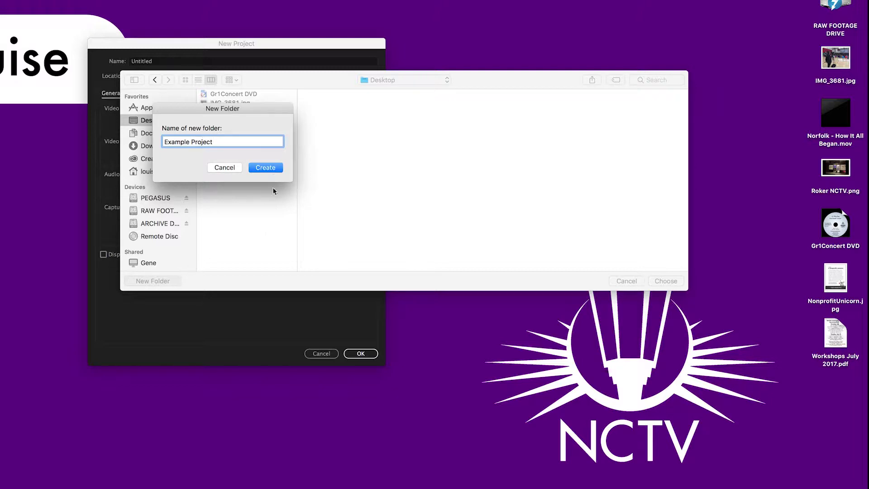
left_click(267, 167)
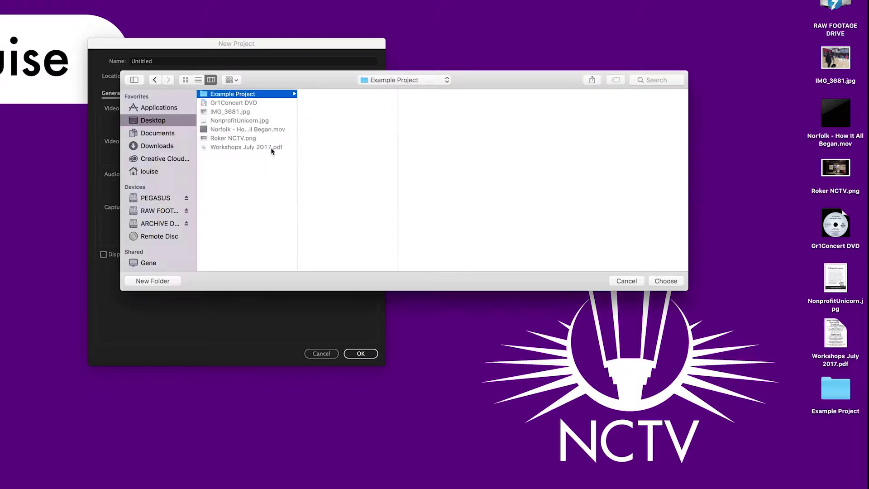
Use Example Project as the save location, name the project Example and create it.
left_click(666, 282)
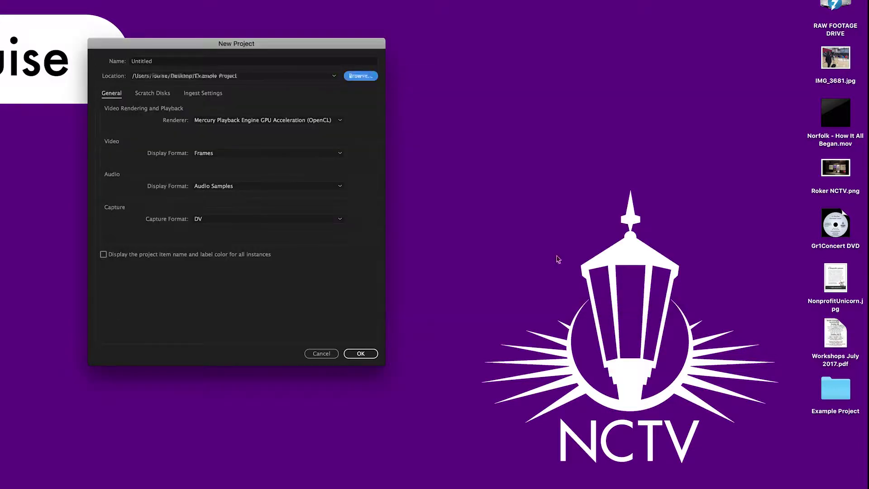
left_click(251, 61)
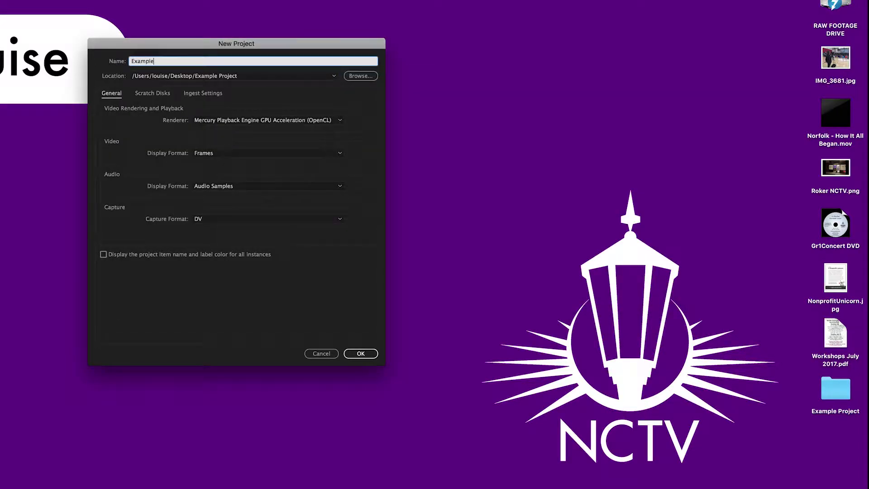
left_click(368, 354)
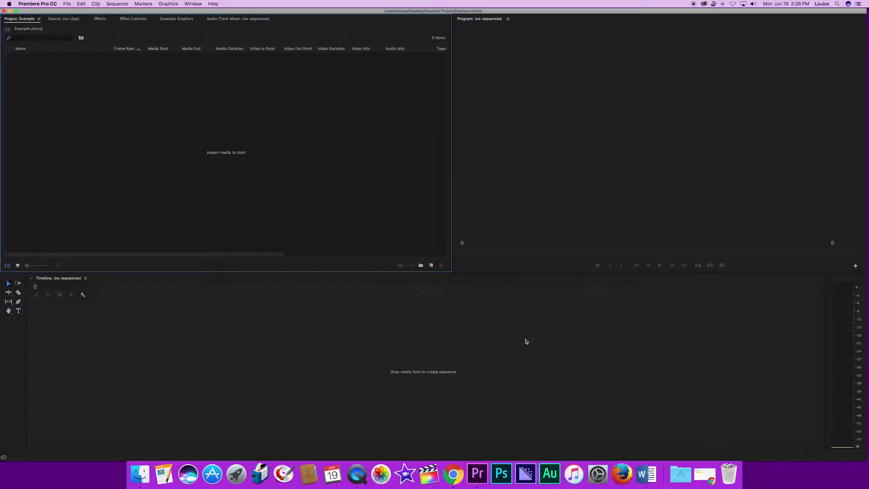
Browse the import window to PEGASUS > RAW FOOTAGE > Stony Brook > June 1, 2014 > AVCHD > BDMV > STREAM.
double_click(257, 141)
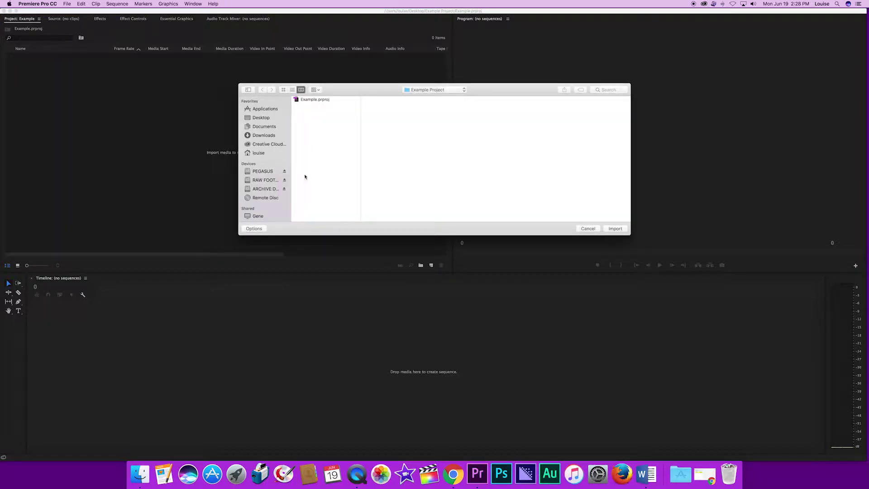
left_click(271, 173)
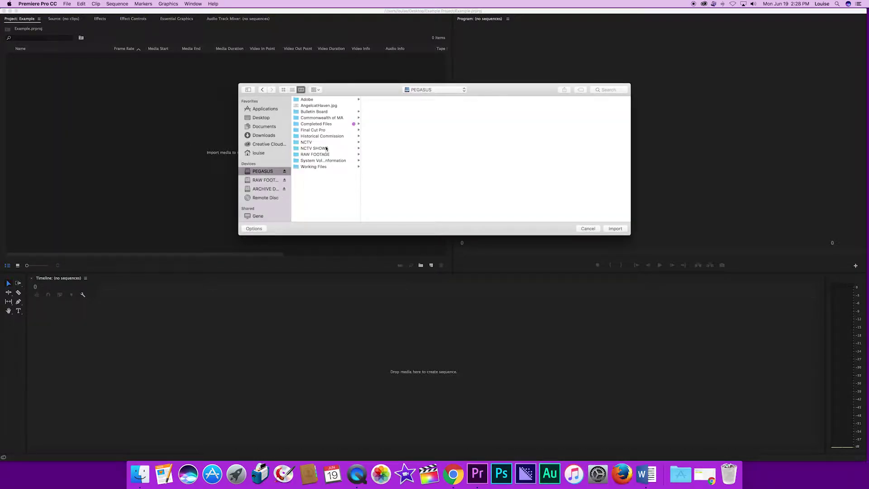
left_click(327, 144)
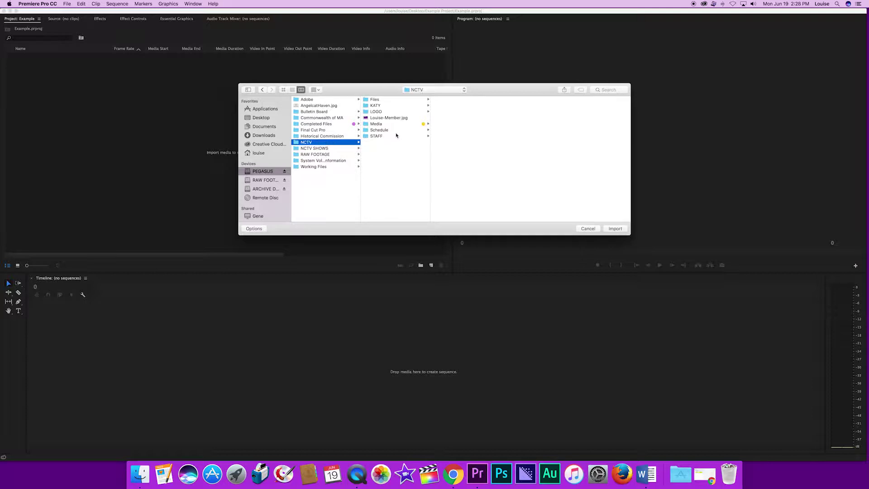
left_click(347, 156)
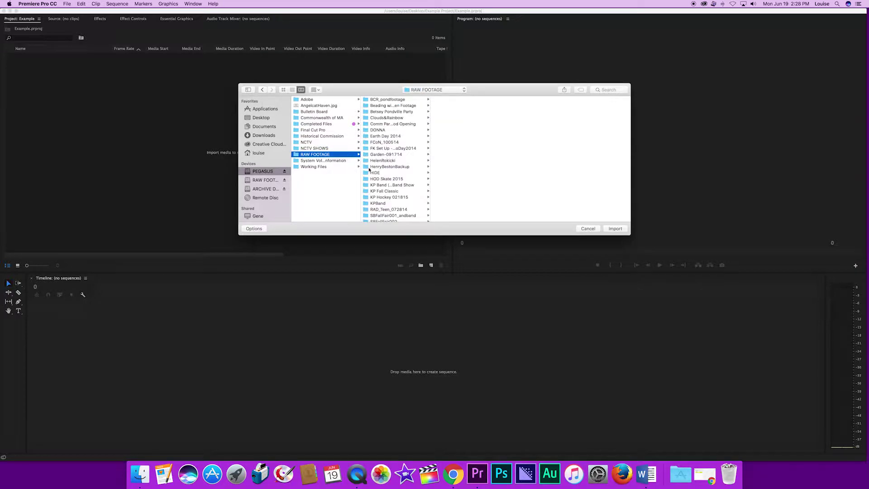
scroll(391, 190, "down", 3)
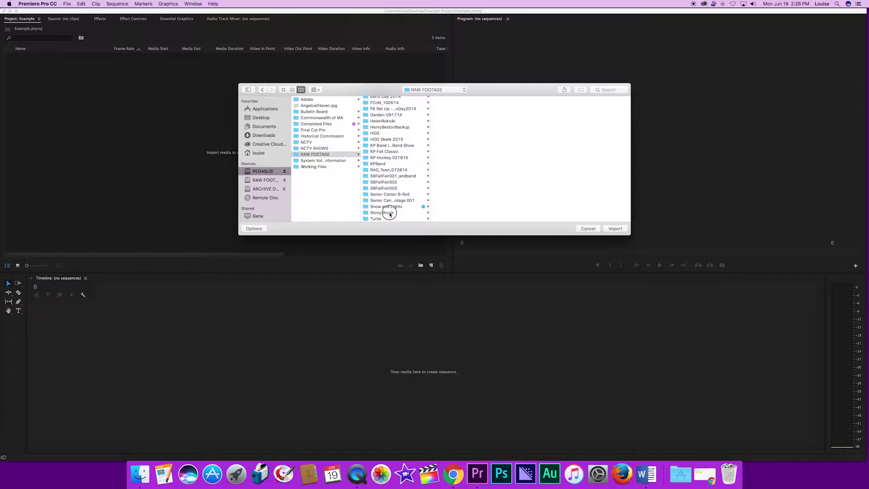
left_click(390, 212)
left_click(460, 99)
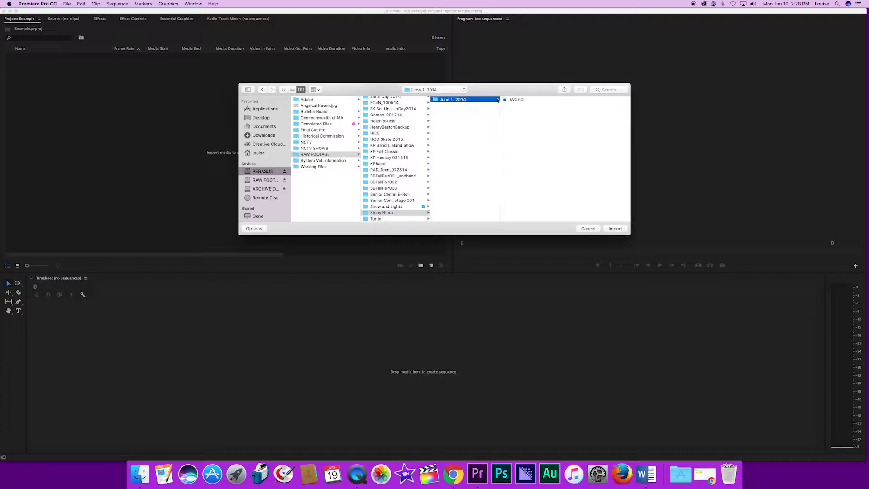
left_click(515, 99)
left_click(577, 99)
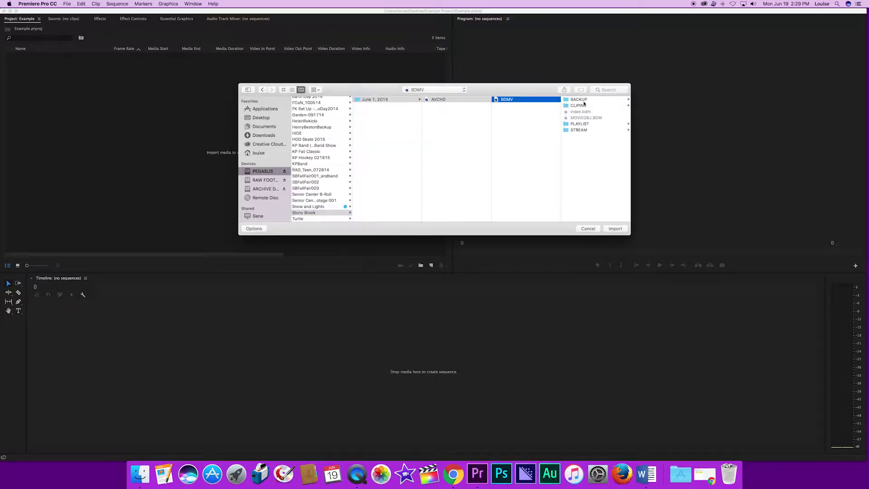
left_click(584, 130)
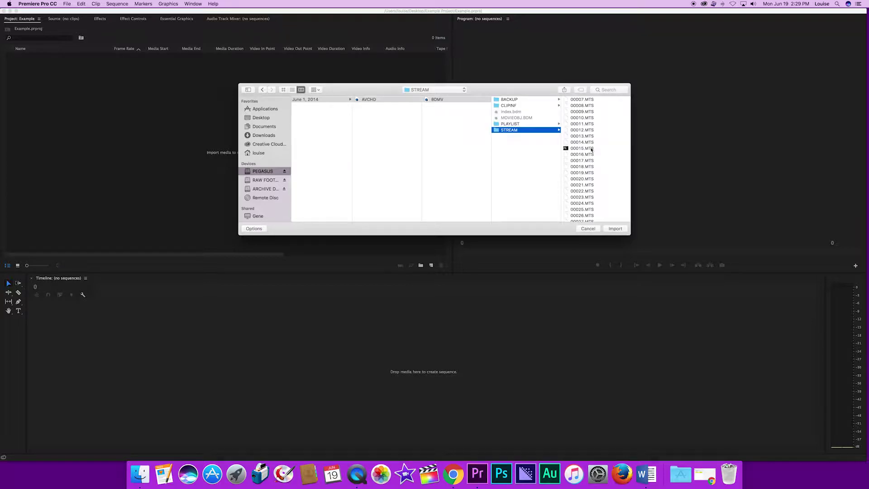
Select every .MTS clip in STREAM (00007–00031) and import them.
left_click(591, 150)
key("super+a")
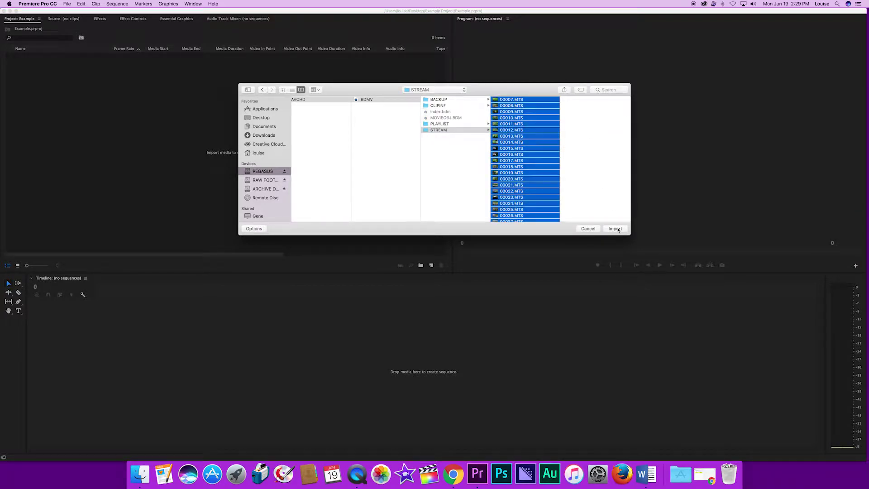
left_click(615, 228)
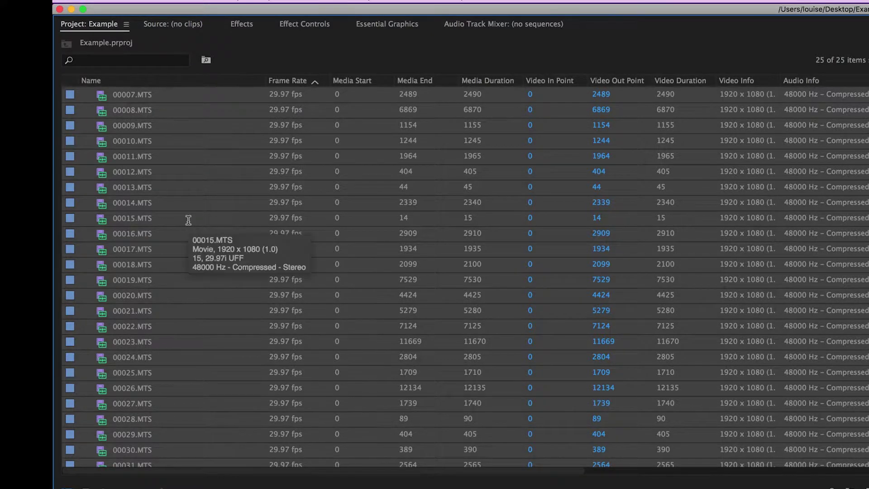
Create a bin named Video and move the imported clips into it.
key("super+b")
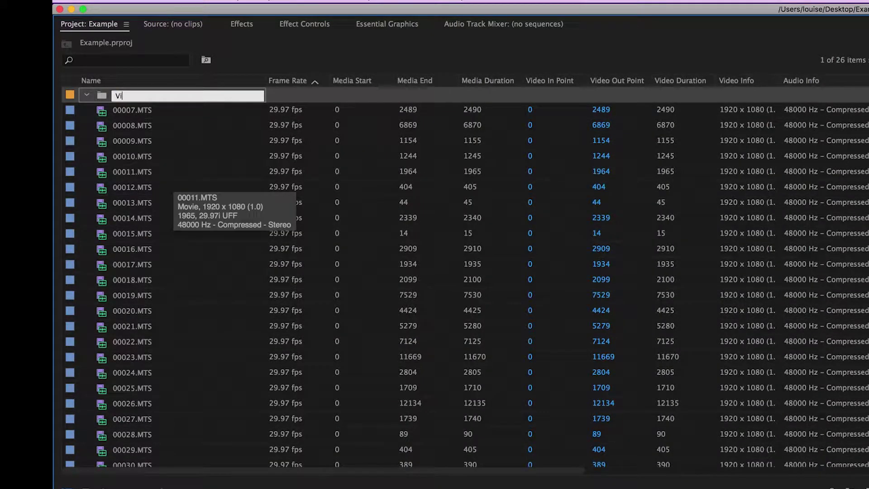
key("Return")
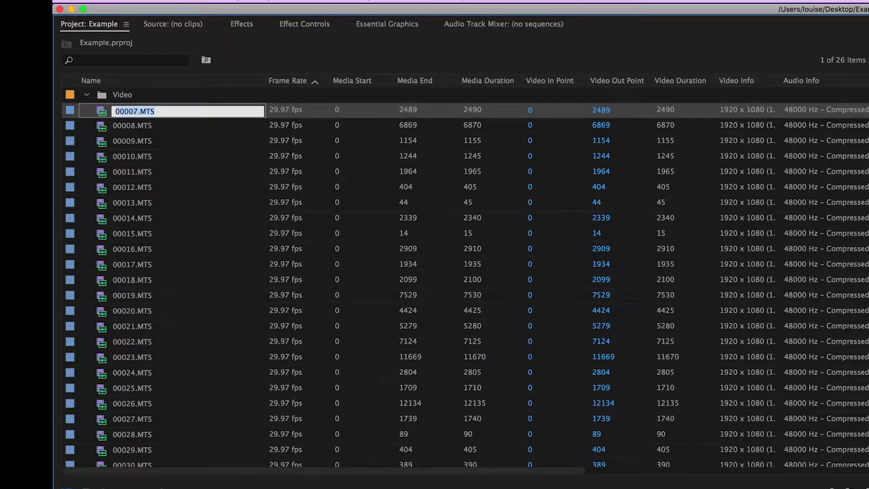
scroll(142, 212, "down", 1)
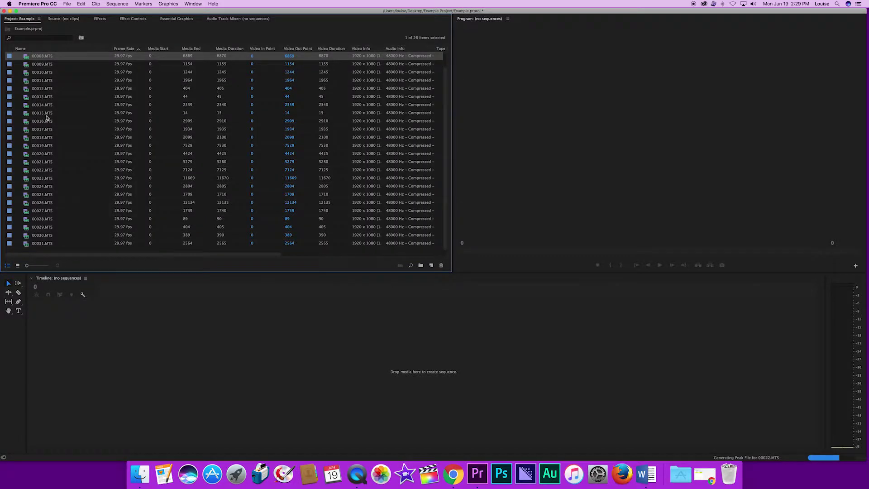
scroll(47, 251, "right", 2)
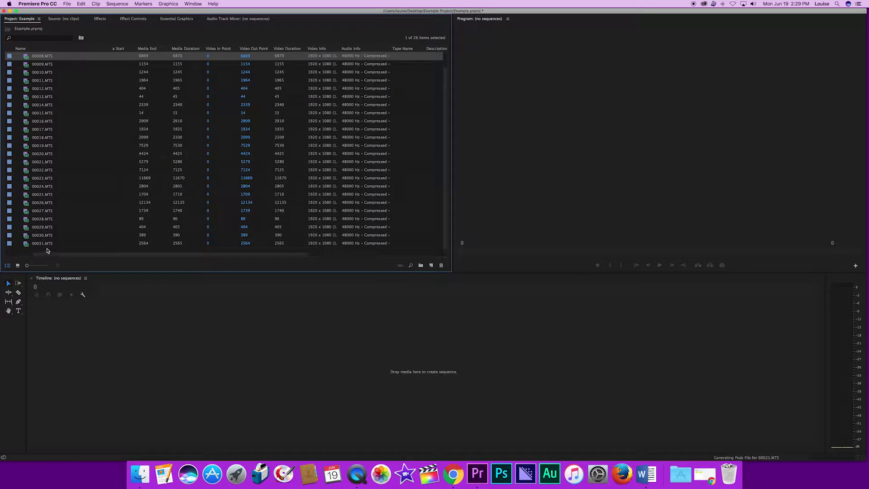
left_click(48, 243, "shift")
scroll(47, 236, "up", 1)
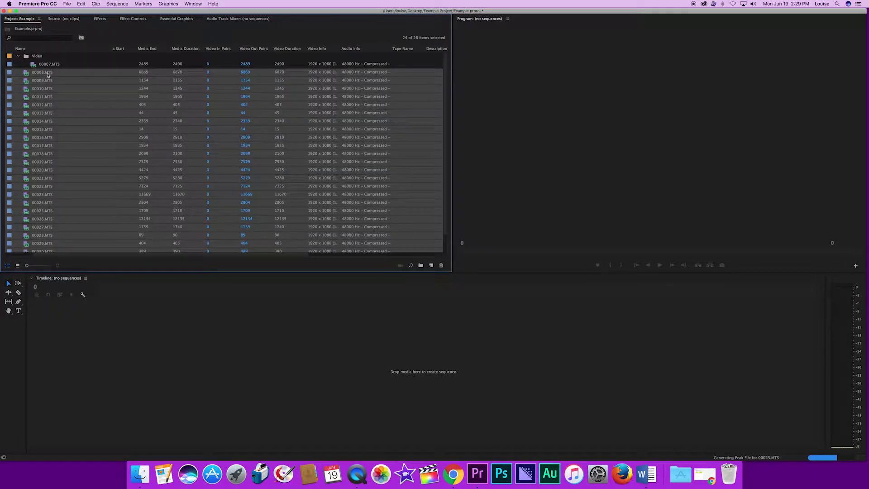
left_click_drag(35, 57, 35, 58)
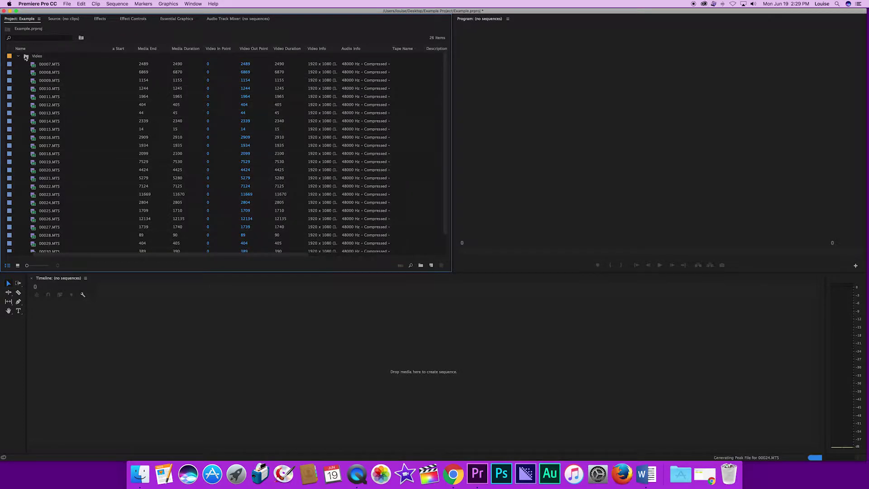
Select clips 00007–00031 in the Video bin and drag them onto the timeline as a new sequence.
scroll(46, 245, "right", 2)
scroll(49, 226, "down", 1)
left_click(49, 243)
scroll(54, 136, "up", 1)
left_click(49, 68, "shift")
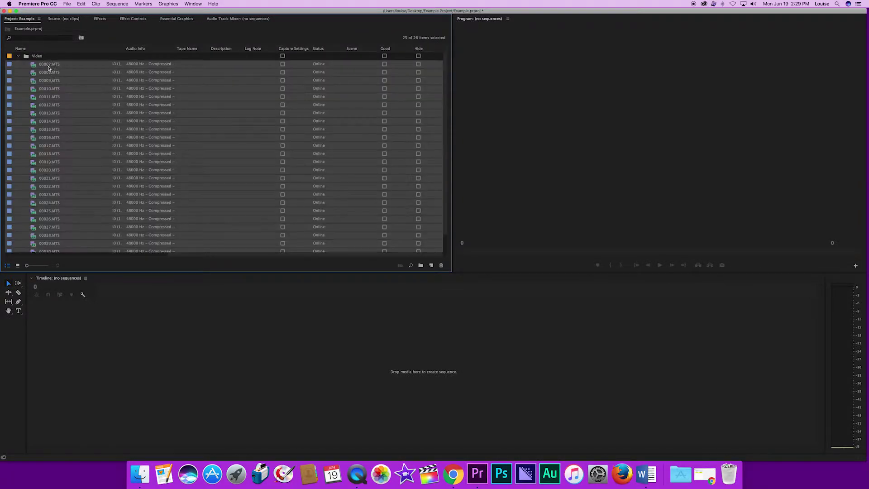
left_click_drag(59, 117, 154, 366)
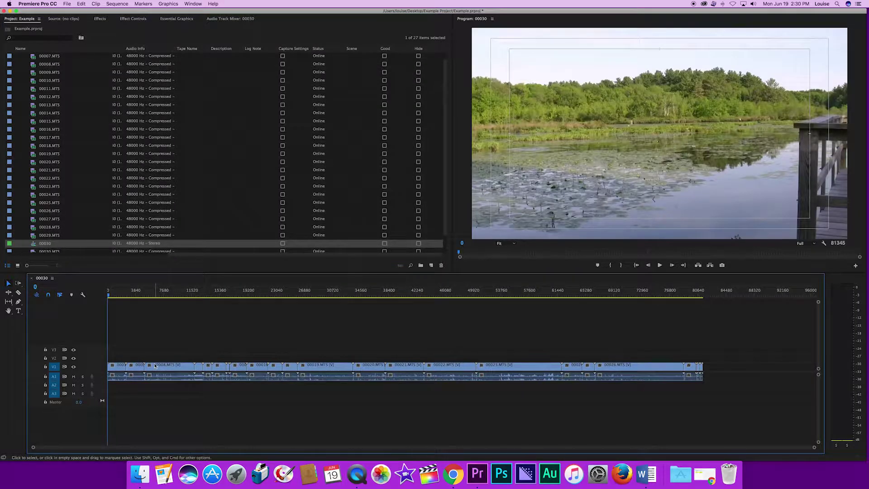
Play the new 00030 sequence, return to its start, zoom the timeline in and play again.
key("space")
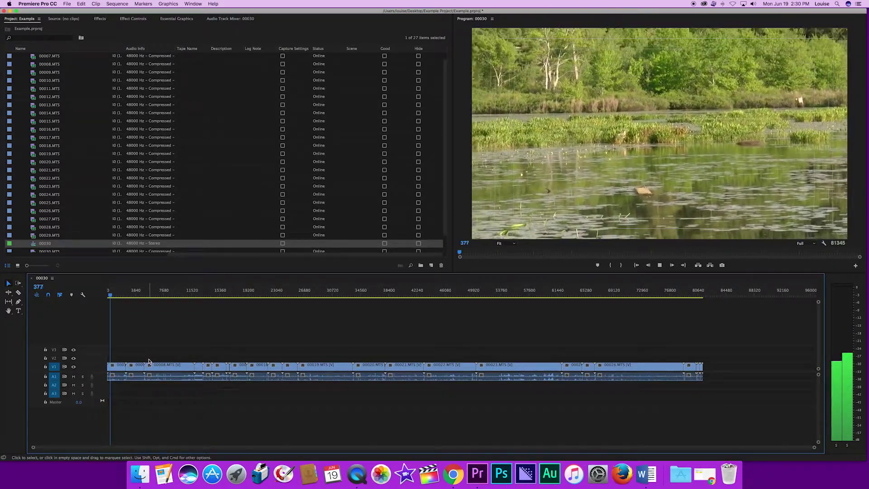
key("space")
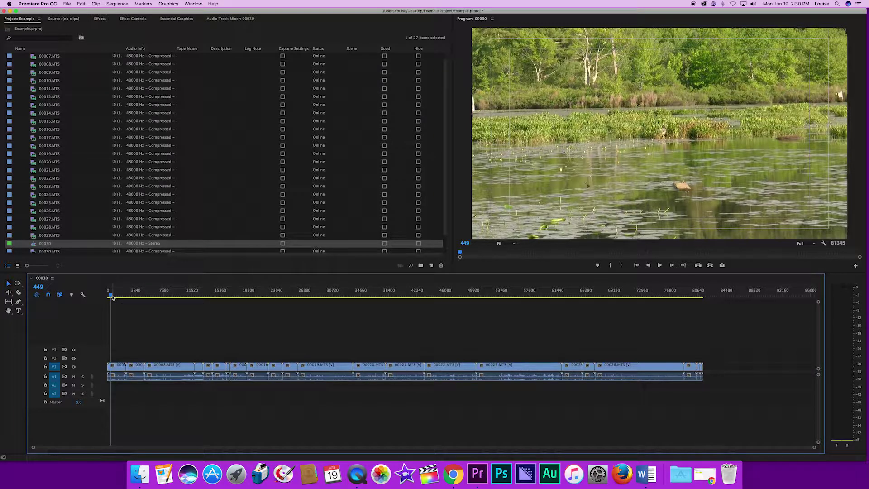
left_click_drag(112, 297, 106, 301)
key("=")
key("=")
key("=")
key("=")
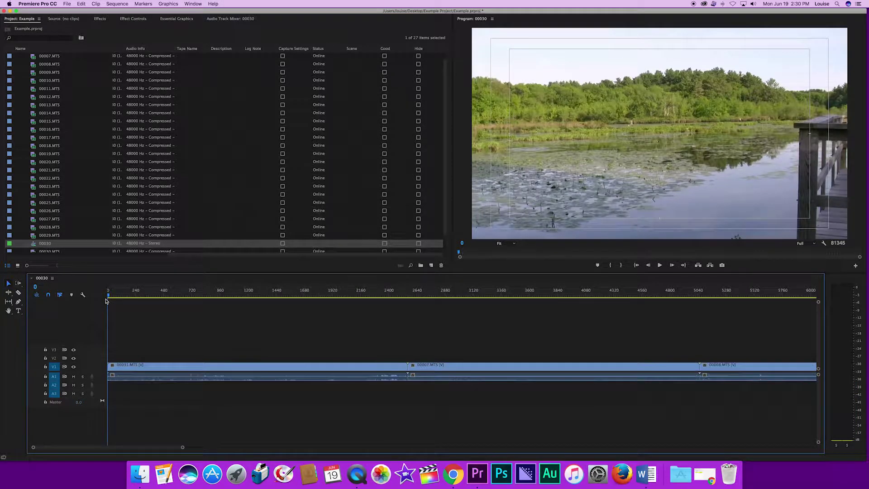
key("space")
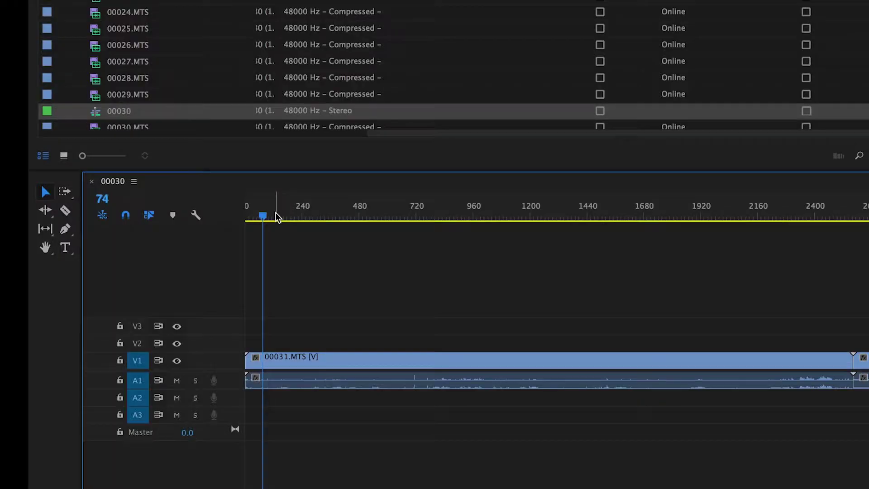
Split clip 00031 at frame 156 with the Razor tool and delete its opening piece.
key("space")
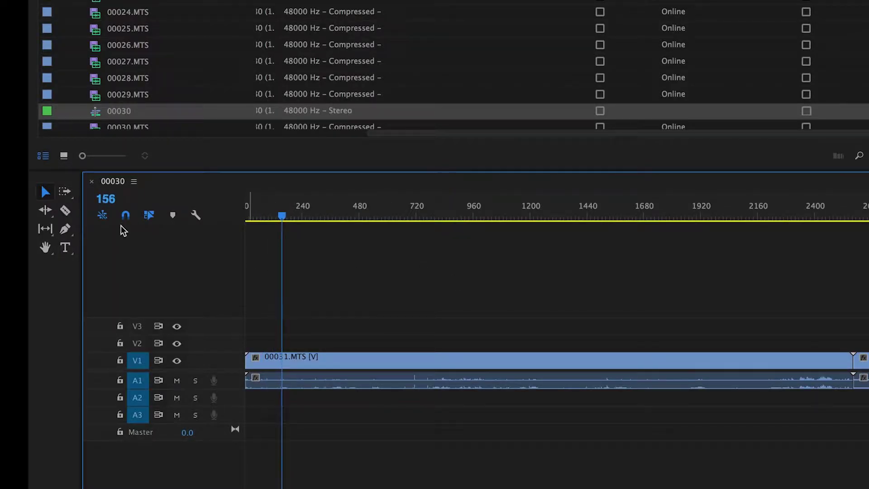
left_click(64, 211)
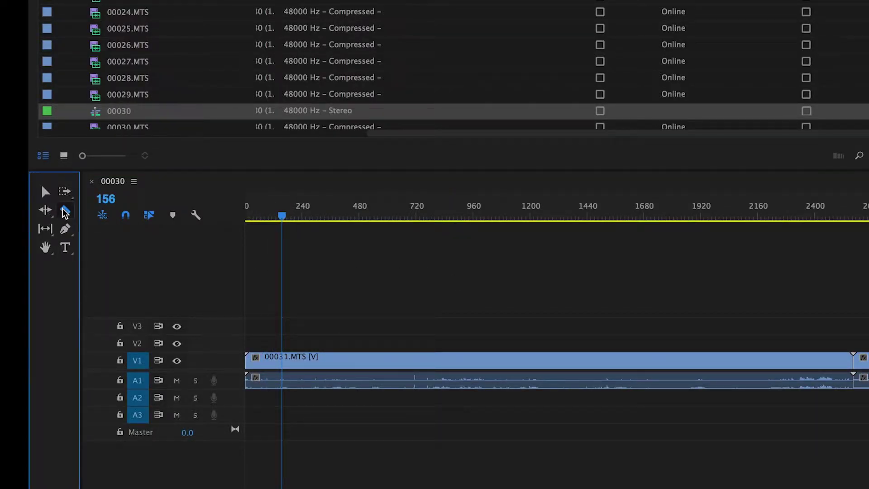
left_click(290, 361)
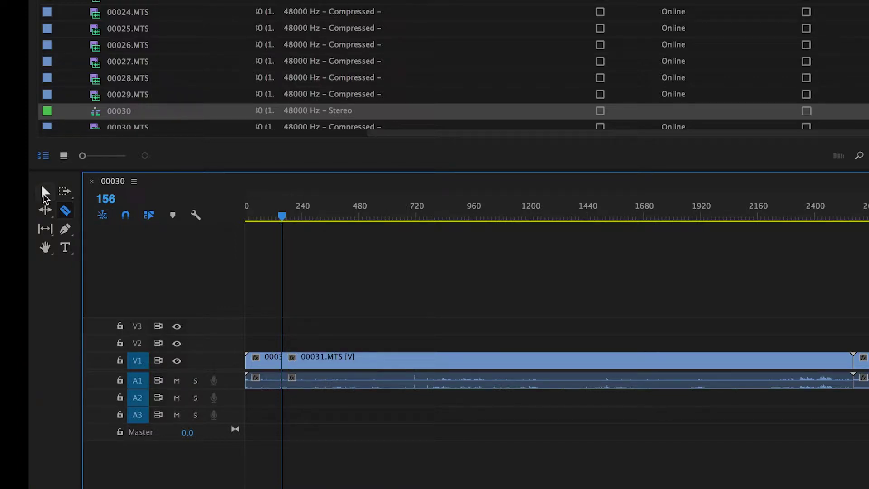
left_click(44, 192)
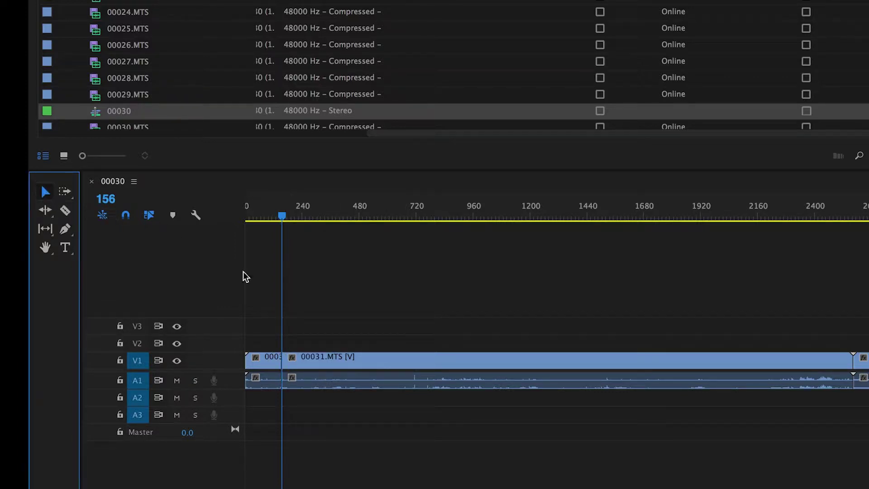
left_click(276, 361)
key("Delete")
Review the sequence from frame 275 and scrub through clip 00031 to about 2289.
key("space")
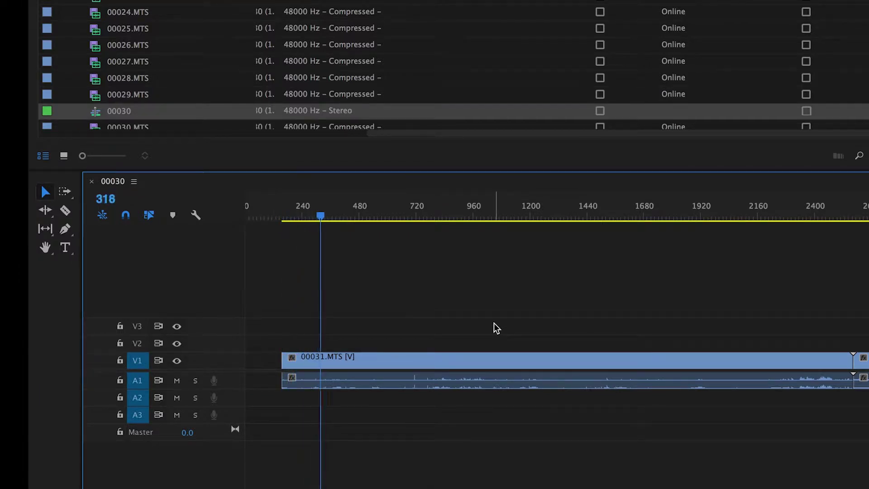
key("space")
left_click(325, 216)
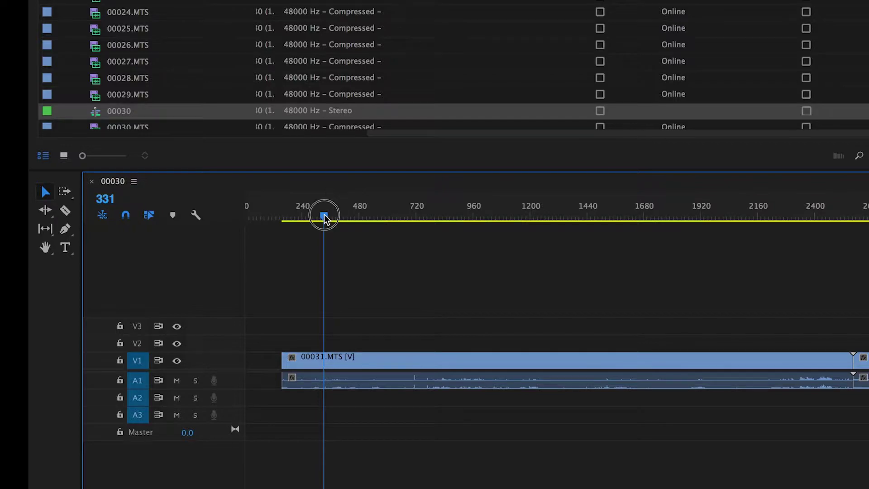
left_click_drag(325, 217, 311, 216)
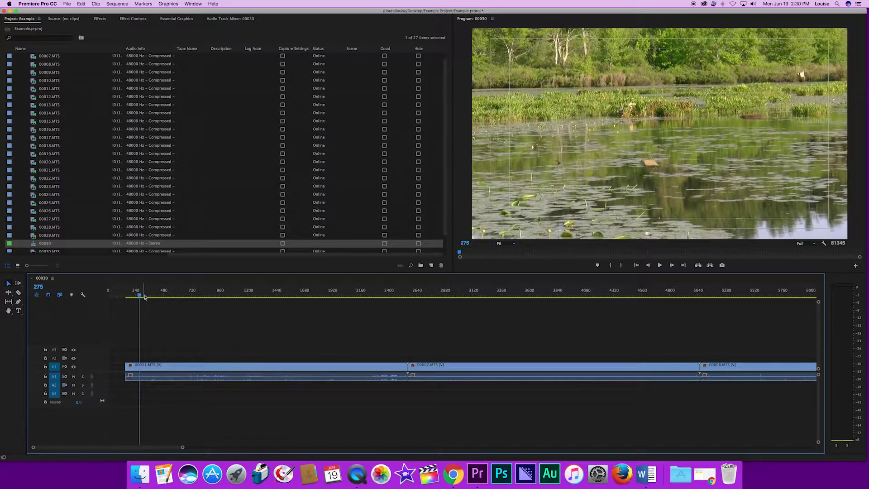
key("space")
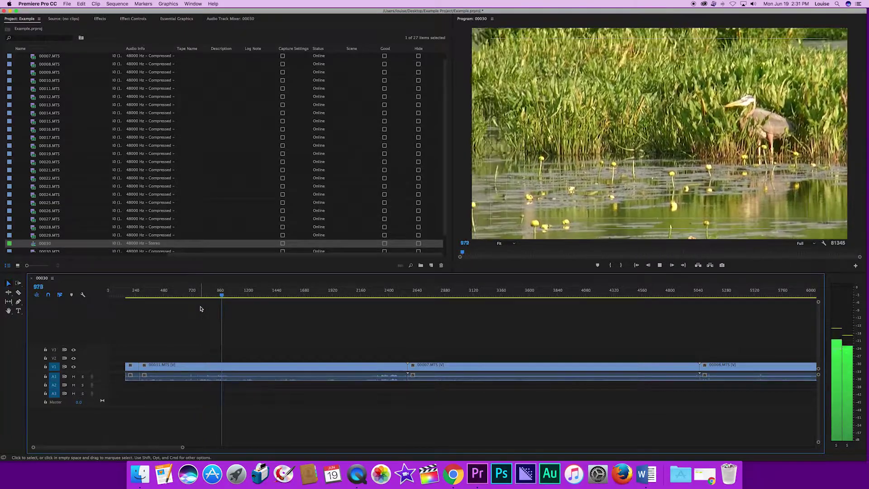
left_click(239, 295)
key("space")
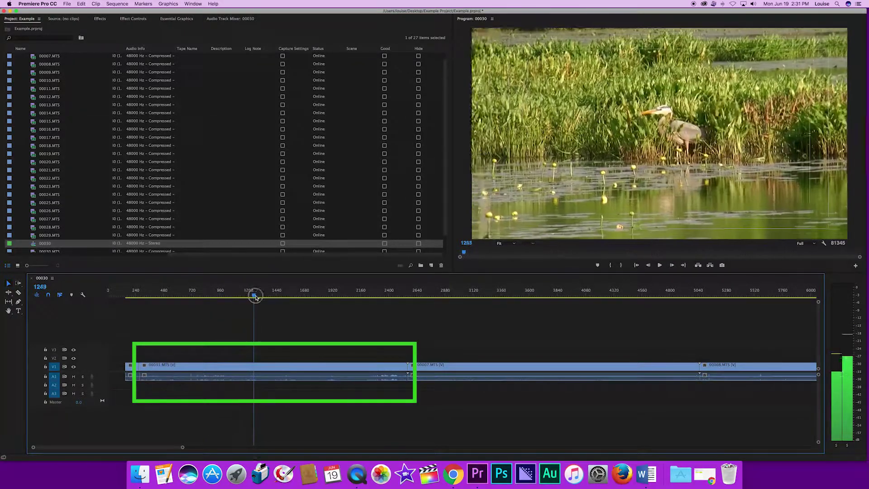
left_click(285, 297)
left_click_drag(285, 297, 375, 296)
Ripple-delete clip 00031 so the gap closes, then play from the new edit point.
left_click(371, 366)
key("shift+Delete")
key("Up")
key("space")
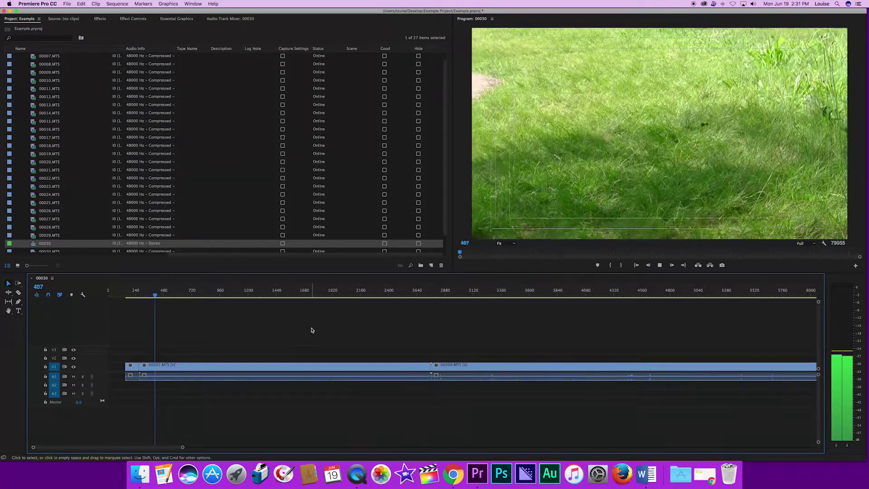
Ripple-trim clip 00007 with Q and W so 00008 starts at frame 434.
key("q")
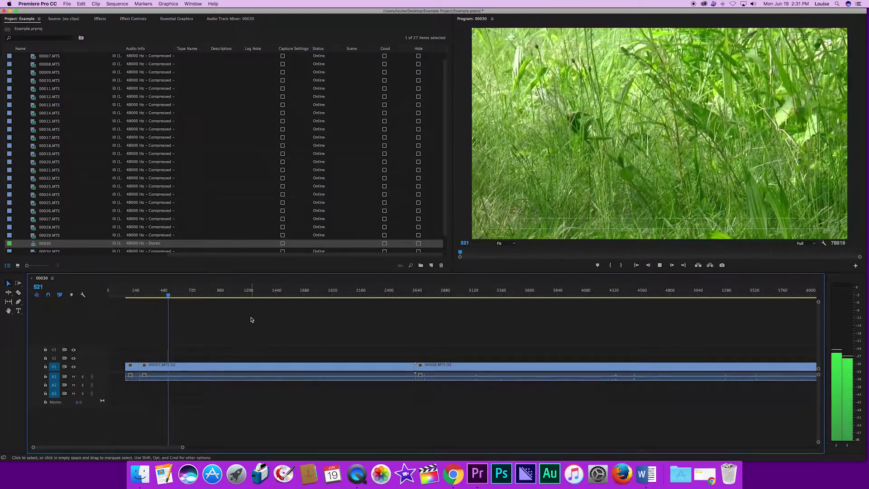
left_click_drag(188, 295, 353, 297)
key("space")
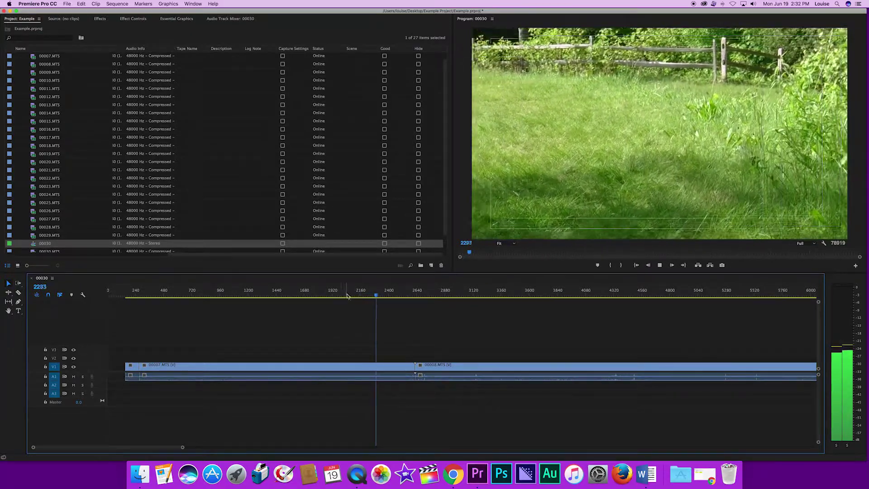
left_click(345, 297)
key("q")
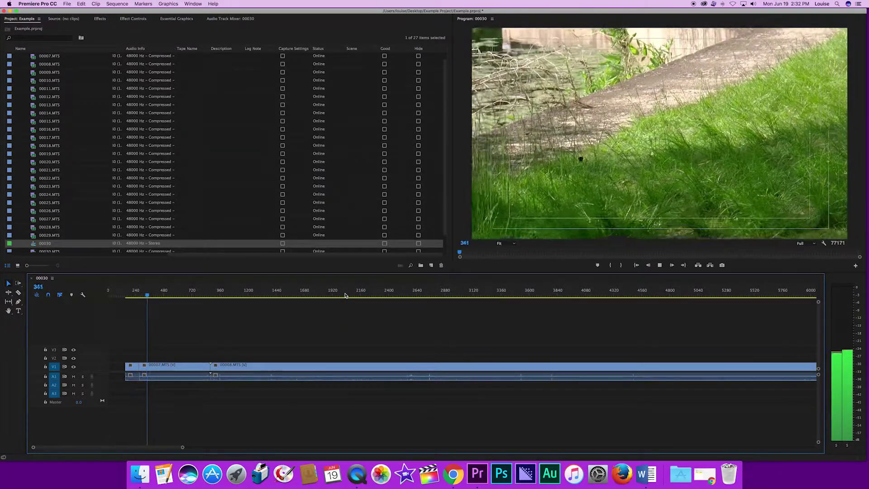
key("q")
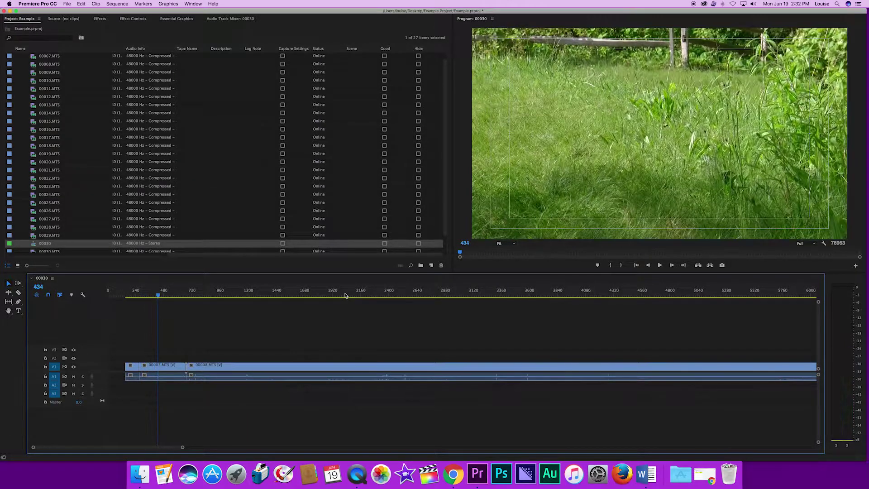
key("w")
left_click(221, 274)
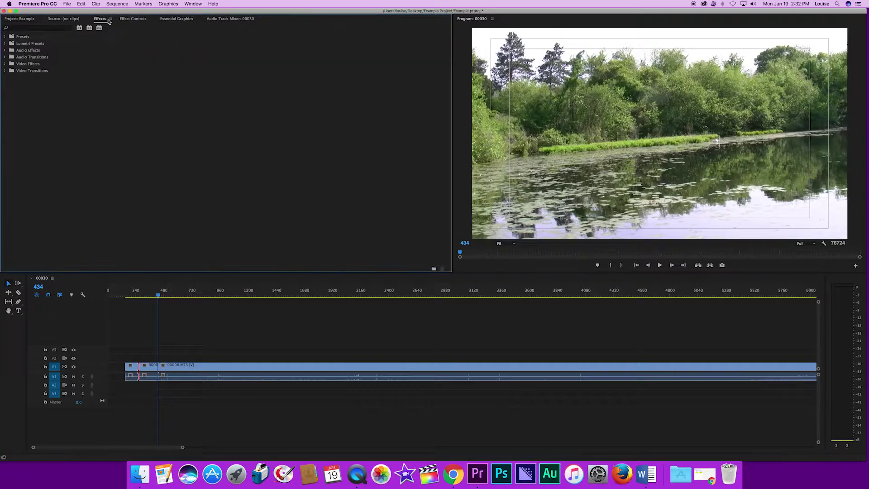
Add a Cross Dissolve from Video Transitions > Dissolve at the clip's start and play it back.
left_click(5, 71)
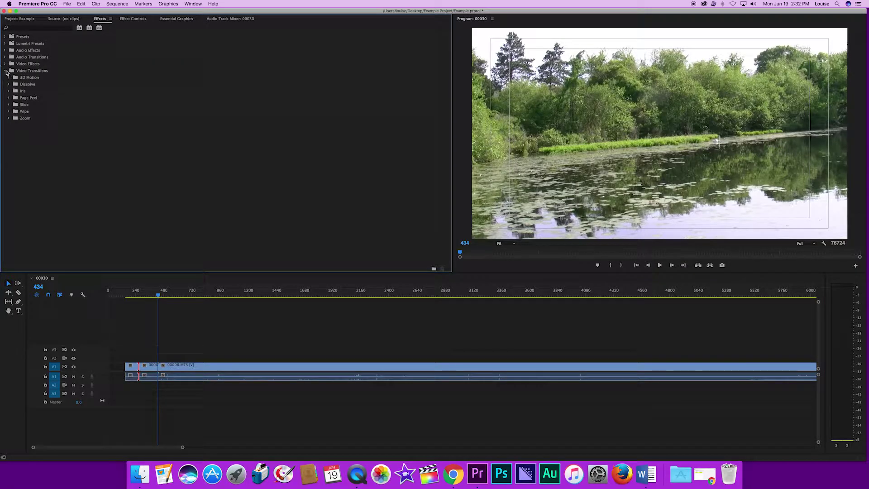
left_click(8, 85)
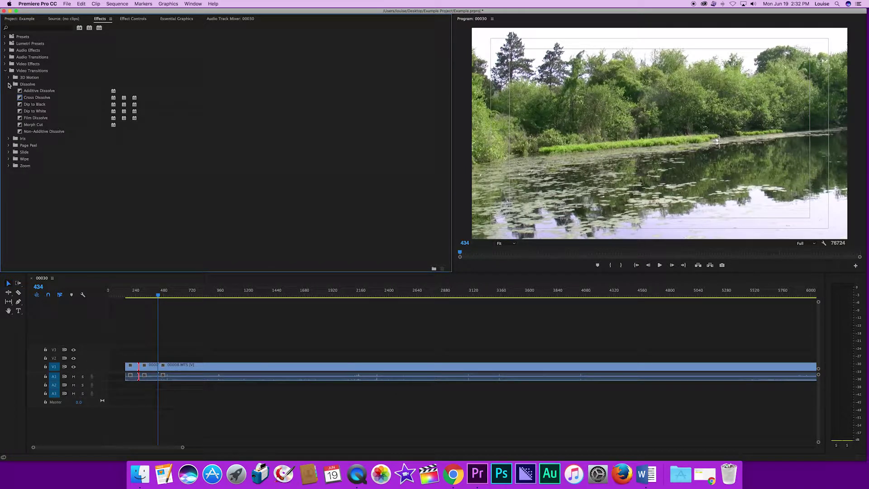
mouse_move(43, 100)
left_mouse_down()
mouse_move(167, 297)
mouse_move(138, 366)
left_mouse_up()
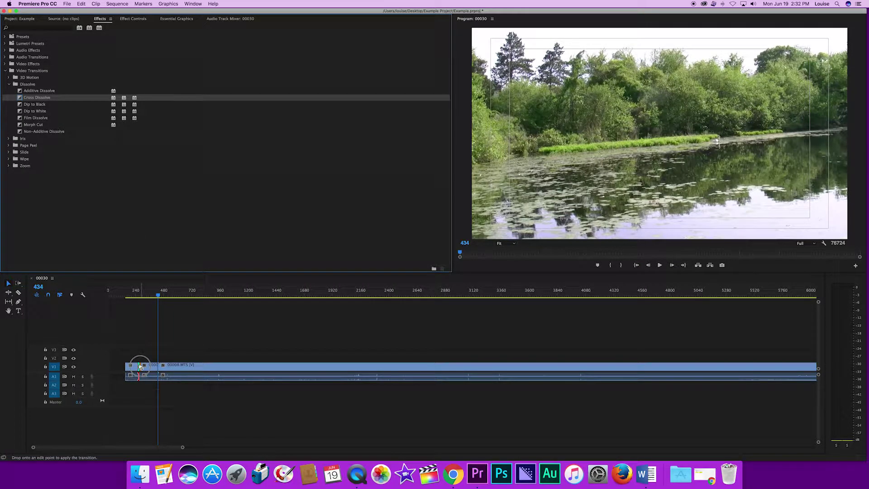
left_click(135, 292)
key("space")
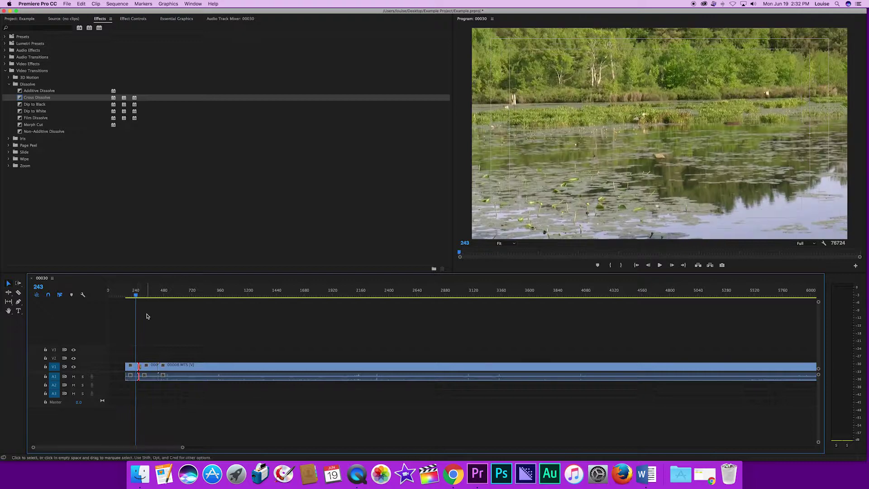
key("space")
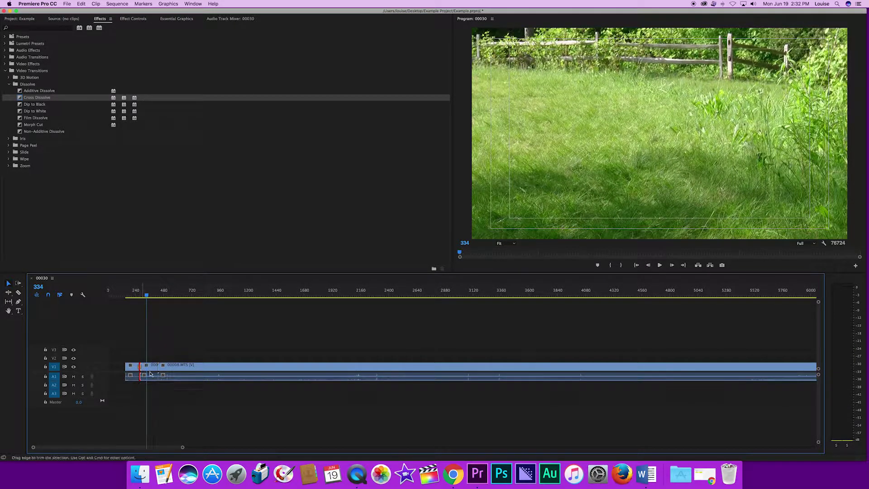
Replay the transition at the first cut, then select and preview Slide > Center Split.
left_click(134, 292)
key("space")
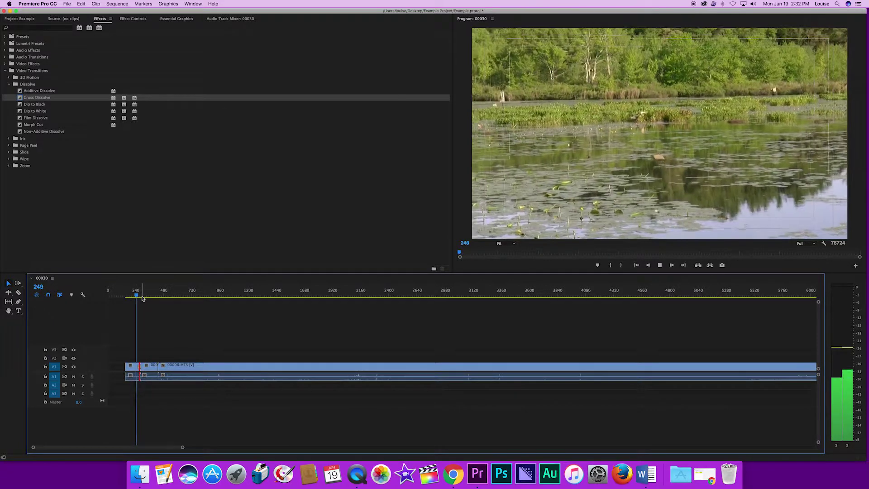
key("space")
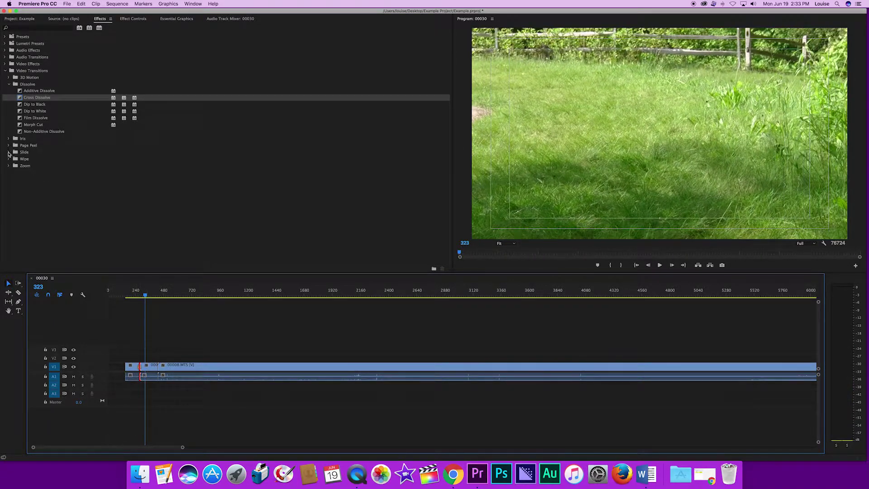
left_click(8, 152)
left_click(35, 159)
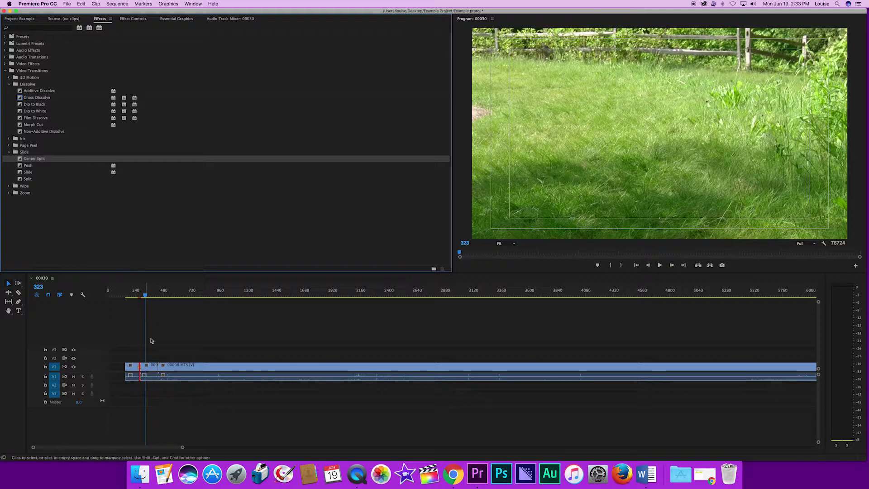
left_click(140, 296)
key("space")
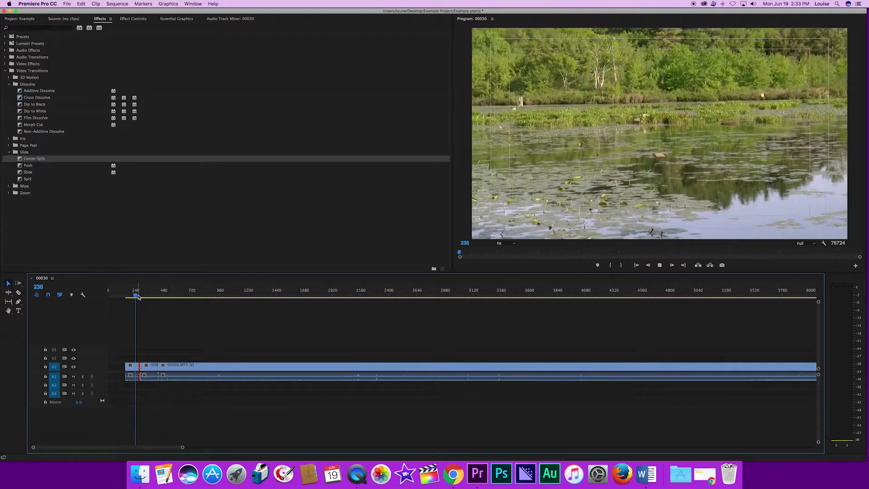
key("space")
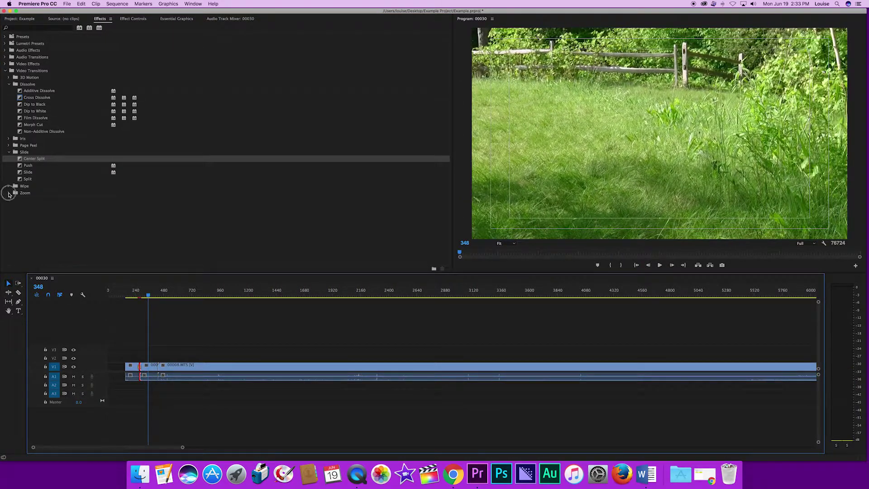
Select Zoom > Cross Zoom, preview it, and step between the neighbouring edit points.
left_click(8, 193)
left_click(34, 199)
left_click(135, 297)
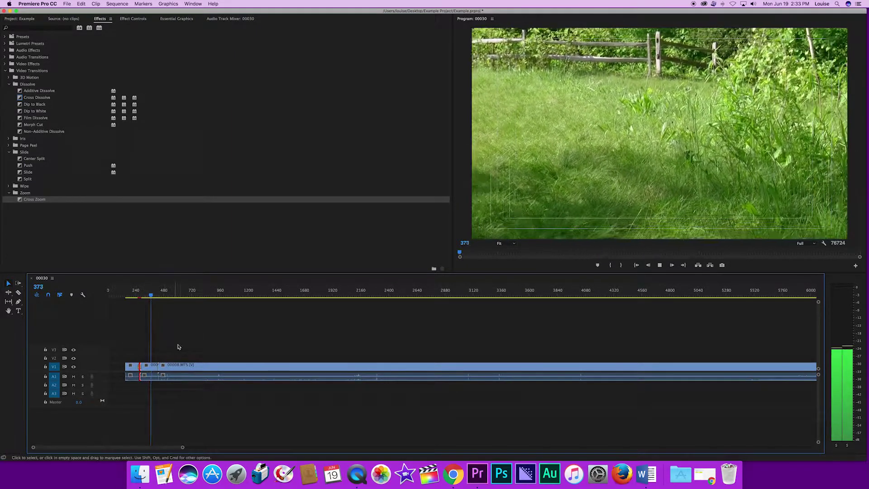
key("space")
key("Up")
key("Up")
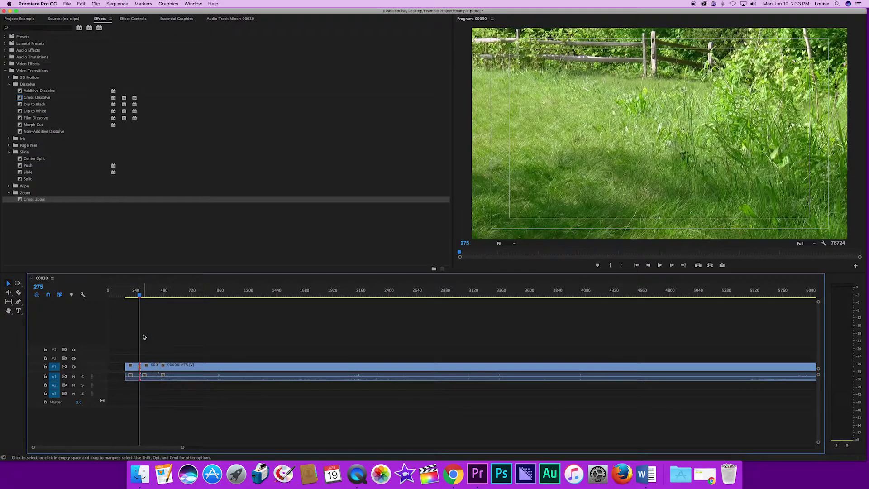
key("Down")
key("Down")
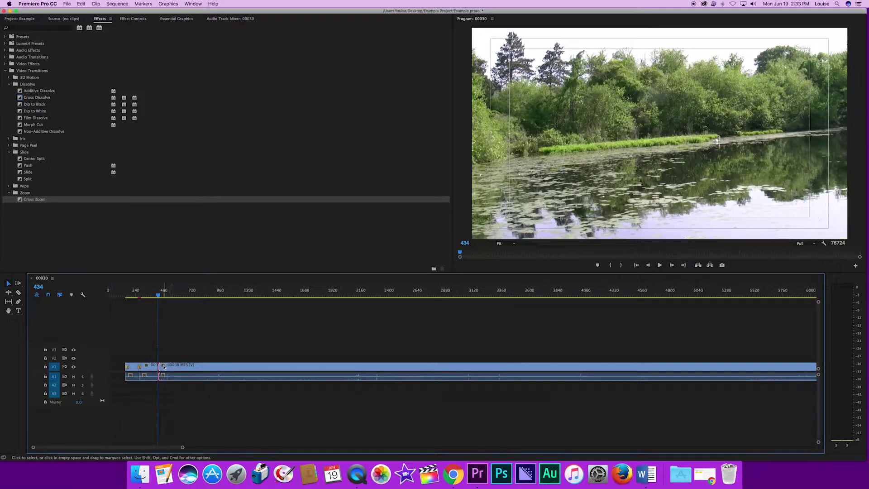
Trim 00008.MTS to start later and mark the first clip as the in/out range with X.
left_click_drag(164, 367, 171, 365)
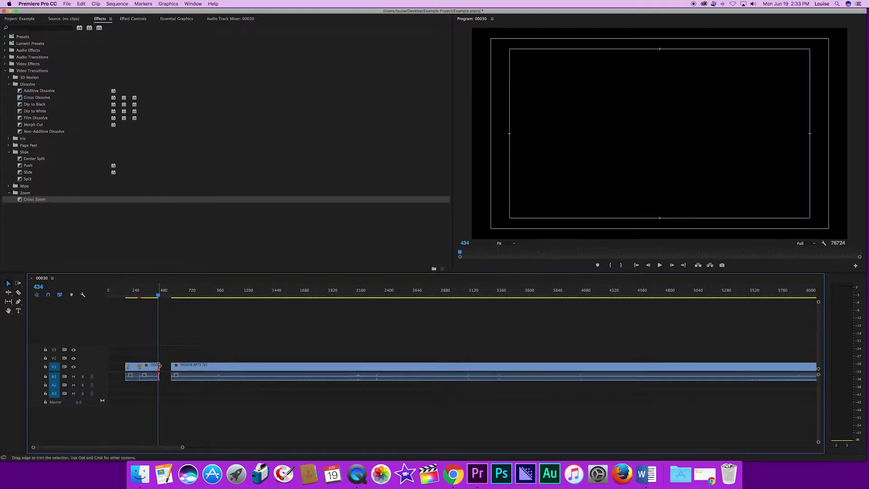
key("Up")
key("Up")
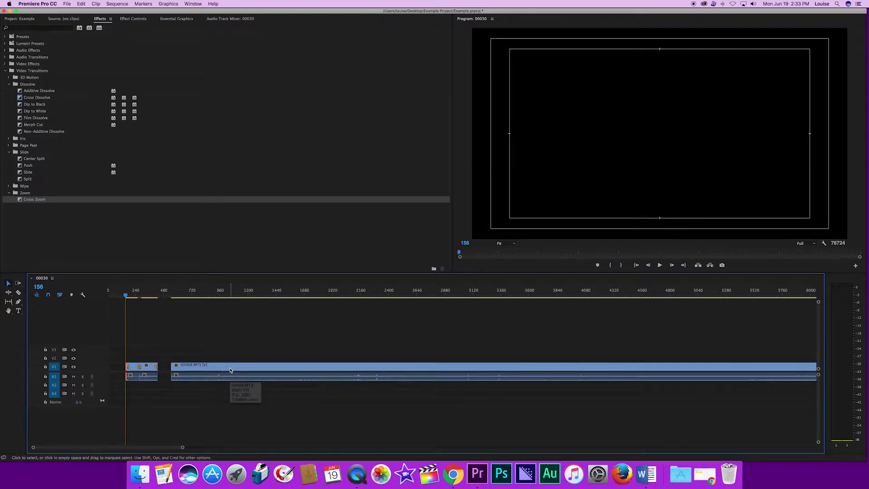
left_click(230, 370)
key("Down")
key("Down")
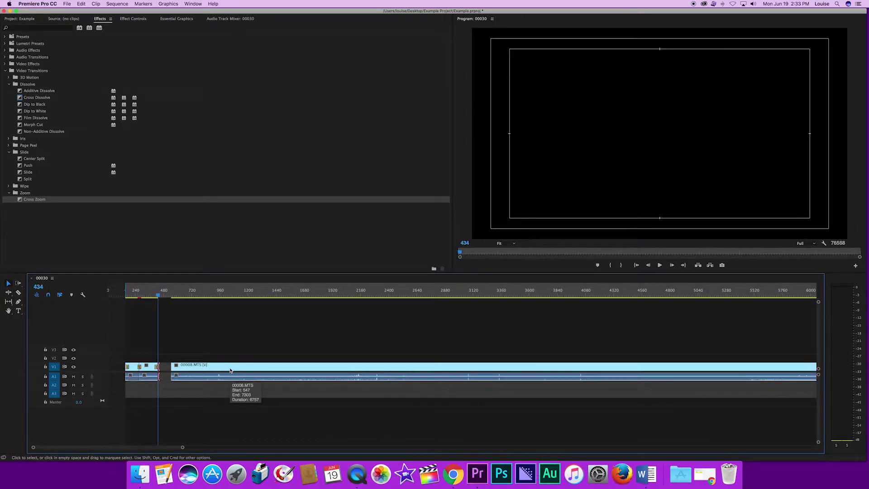
key("x")
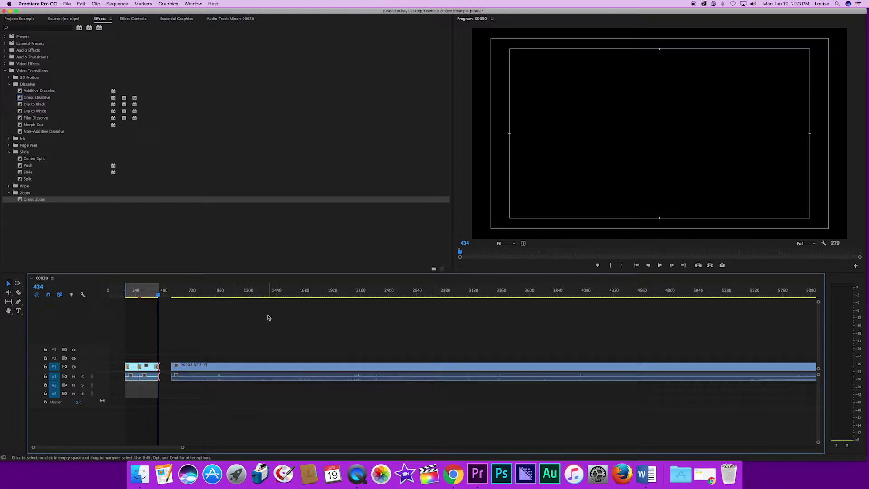
right_click(165, 296)
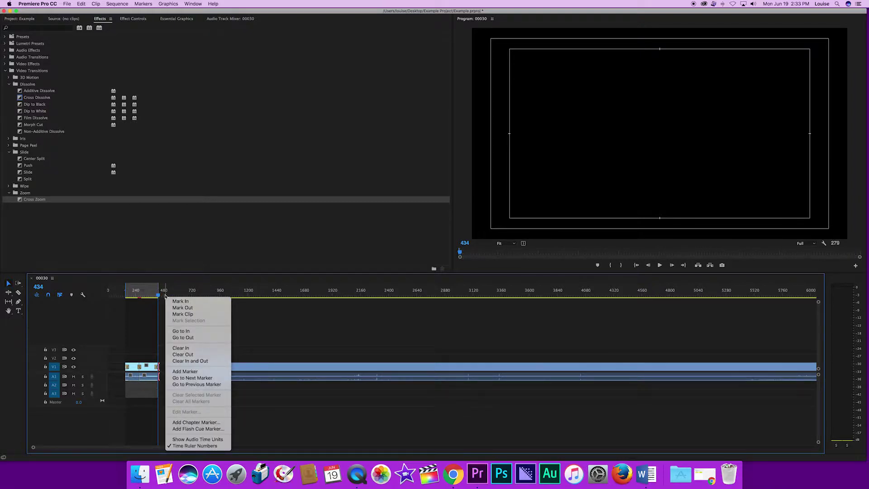
left_click(166, 295)
Open File > Export > Media and choose the MP4_YouTube preset.
left_click(66, 3)
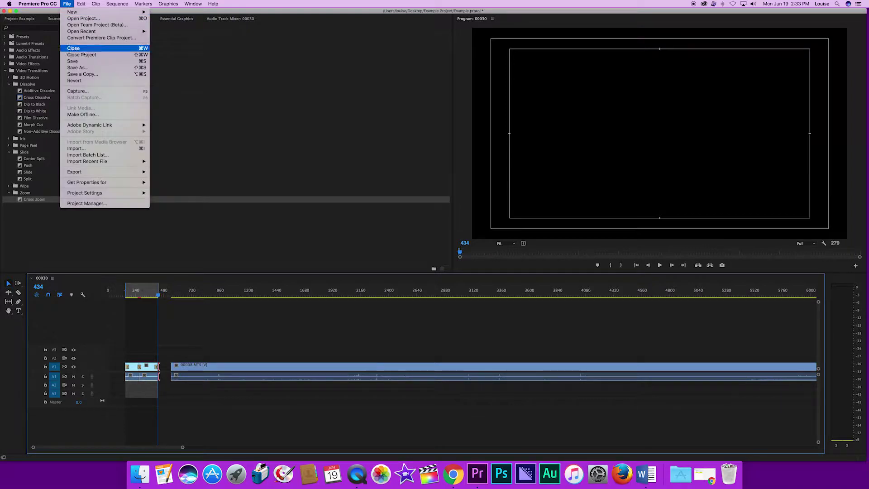
mouse_move(111, 174)
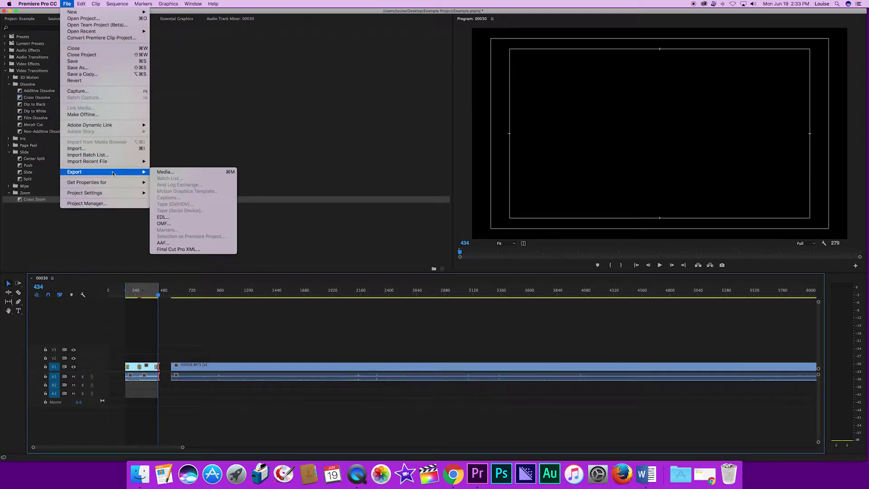
left_click(201, 172)
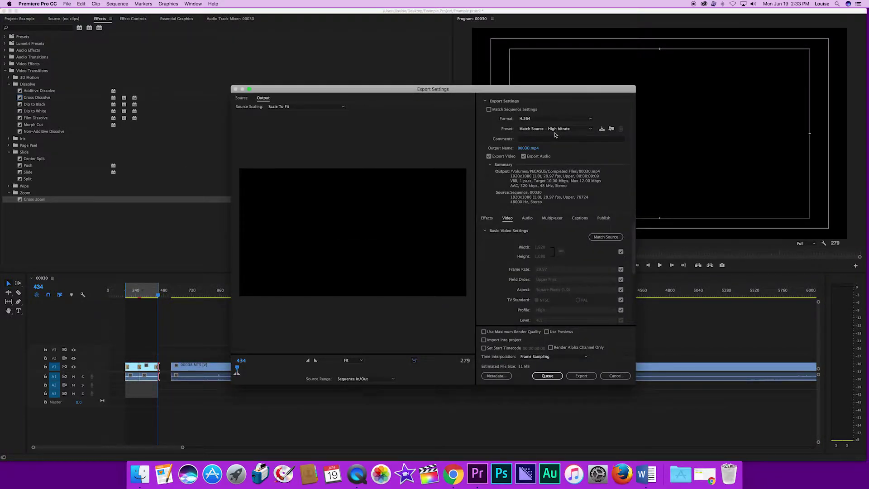
left_click(554, 129)
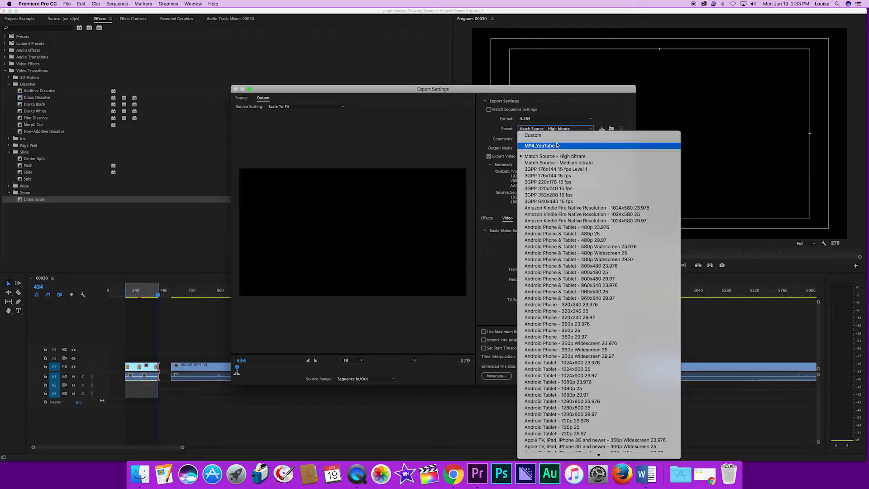
left_click(544, 146)
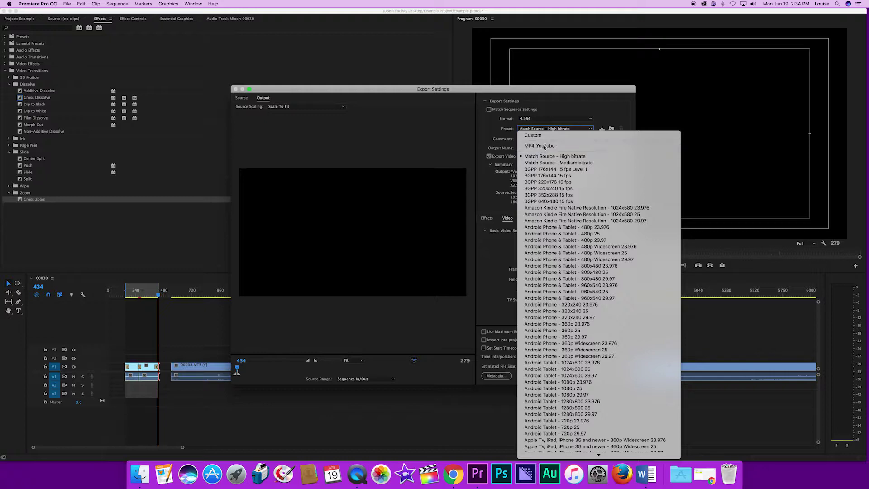
Set the output file to 'Example Export' in Desktop > Example Project and save.
left_click(530, 149)
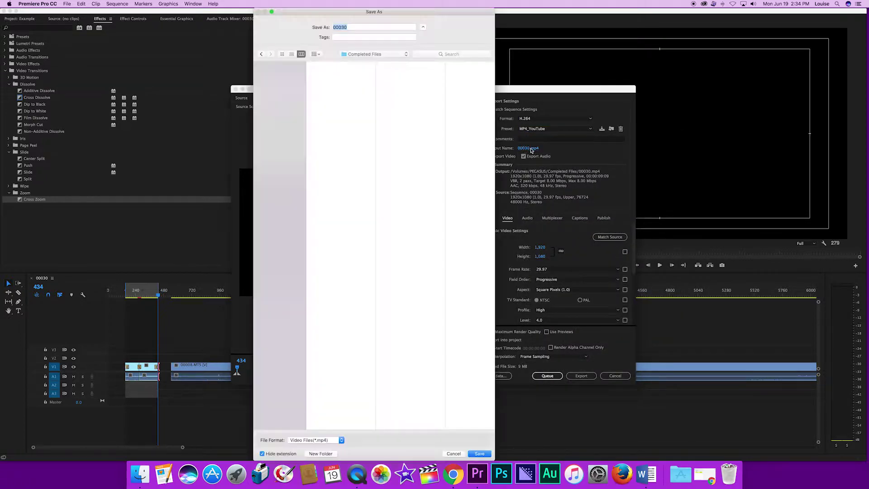
left_click(278, 85)
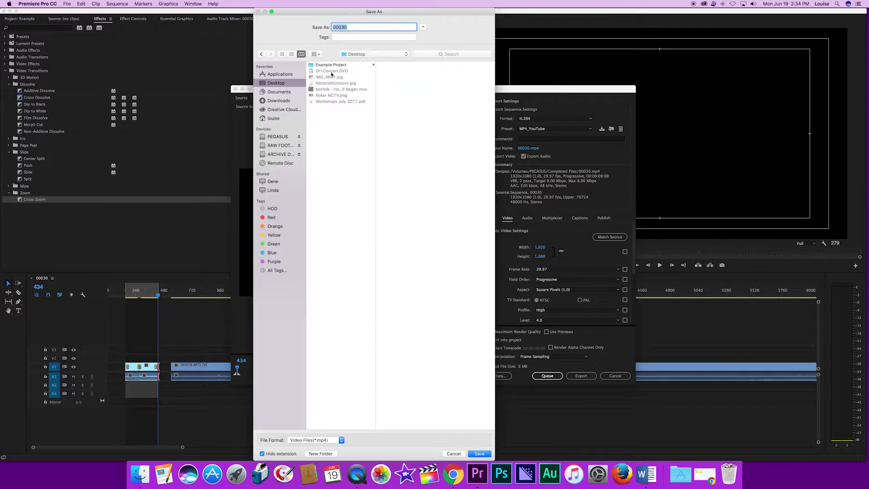
left_click(333, 66)
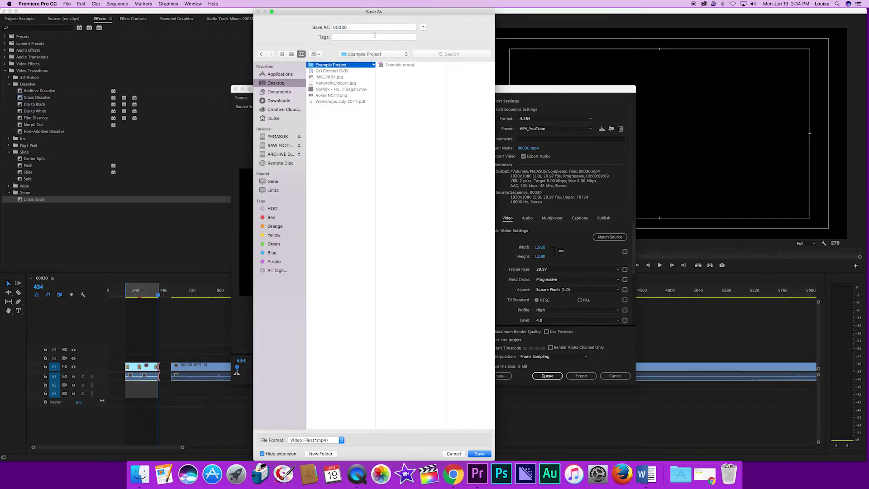
left_click(359, 28)
type("Example")
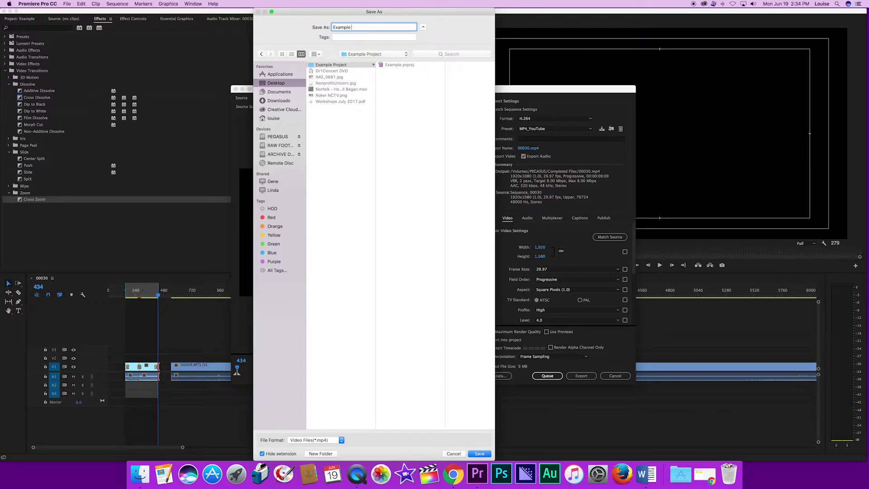
type(" Export")
left_click(486, 454)
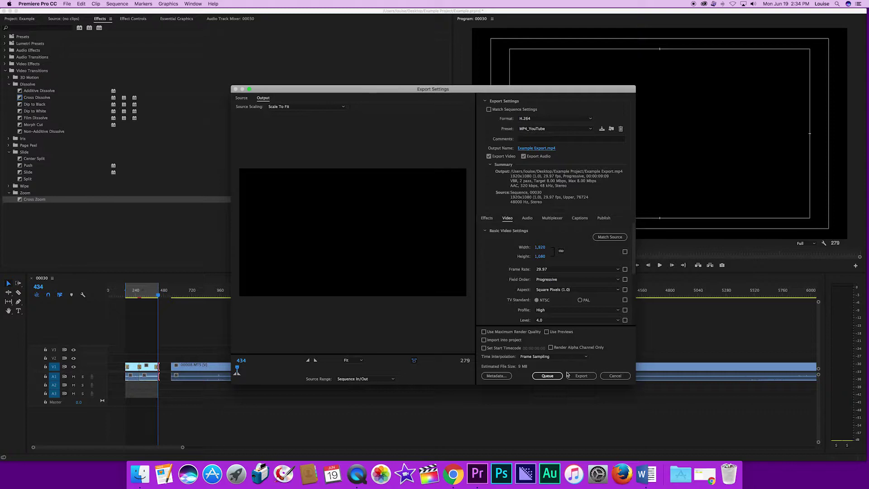